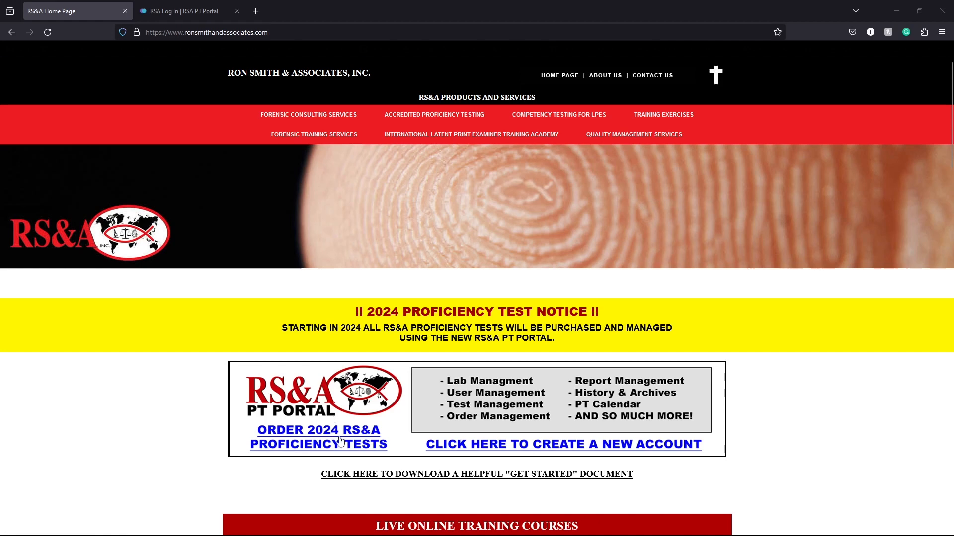
# Open the registration form for a new PT Portal account and fill in the account holder's first and last name
pyautogui.click(495, 446)
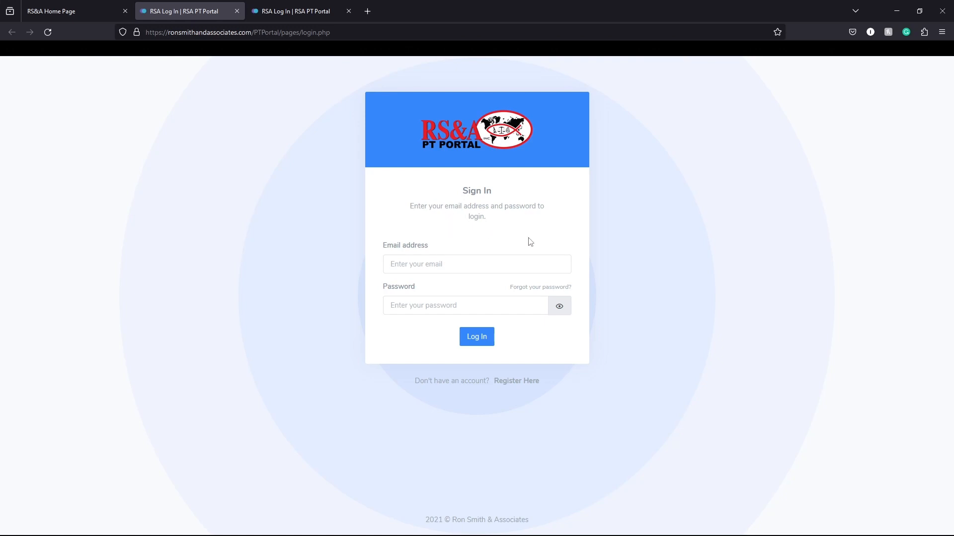
pyautogui.click(513, 388)
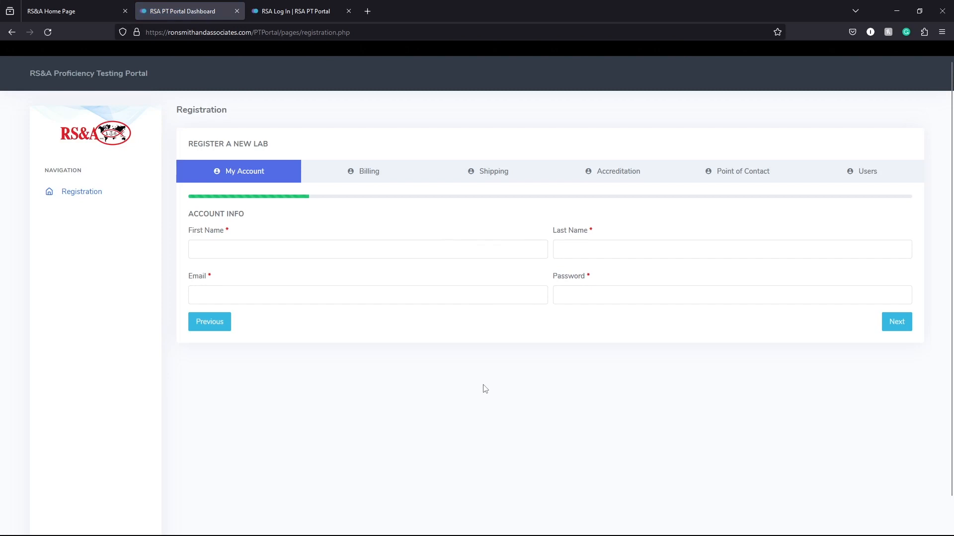
pyautogui.click(264, 246)
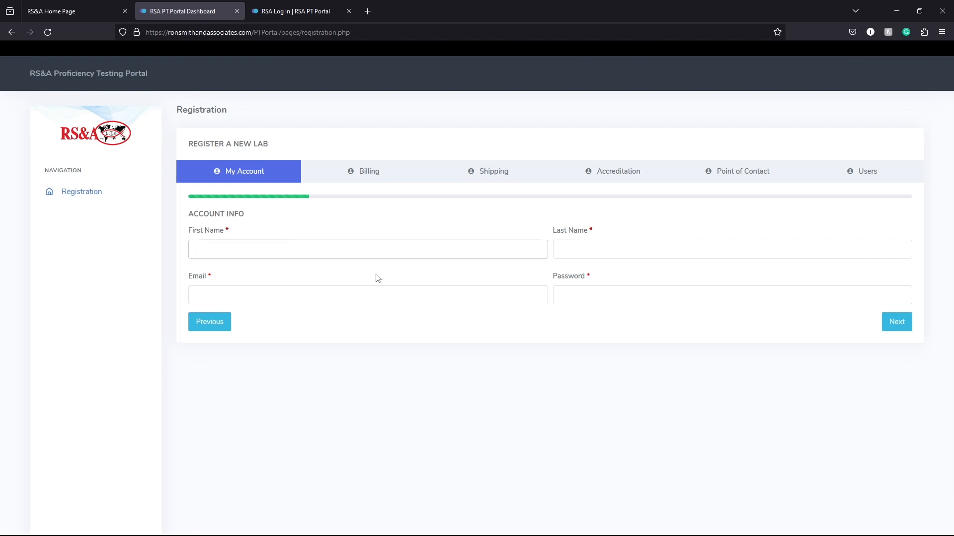
pyautogui.write('Tester')
pyautogui.press('Tab')
pyautogui.write('T')
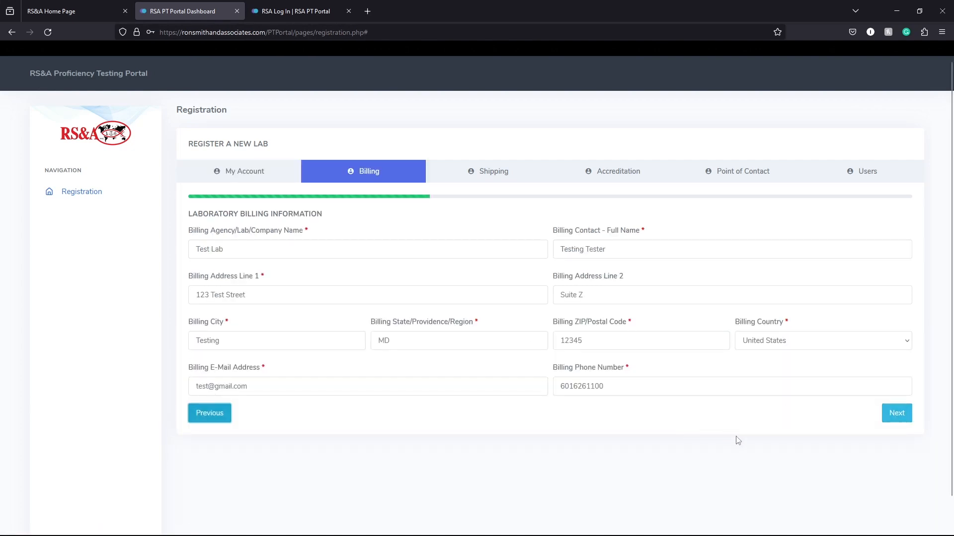
# Continue from billing to shipping, set the shipping details to match the billing information, and proceed to accreditation
pyautogui.click(897, 418)
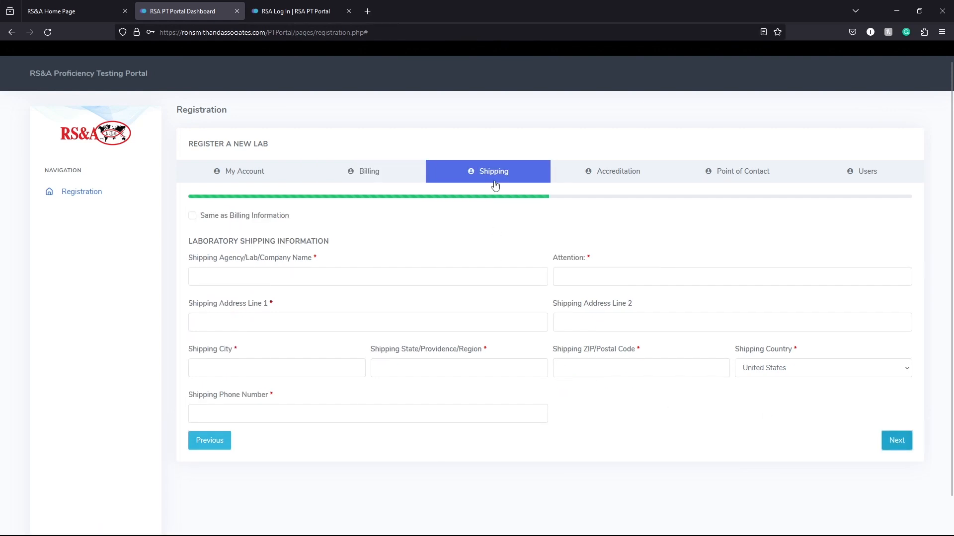
pyautogui.click(193, 217)
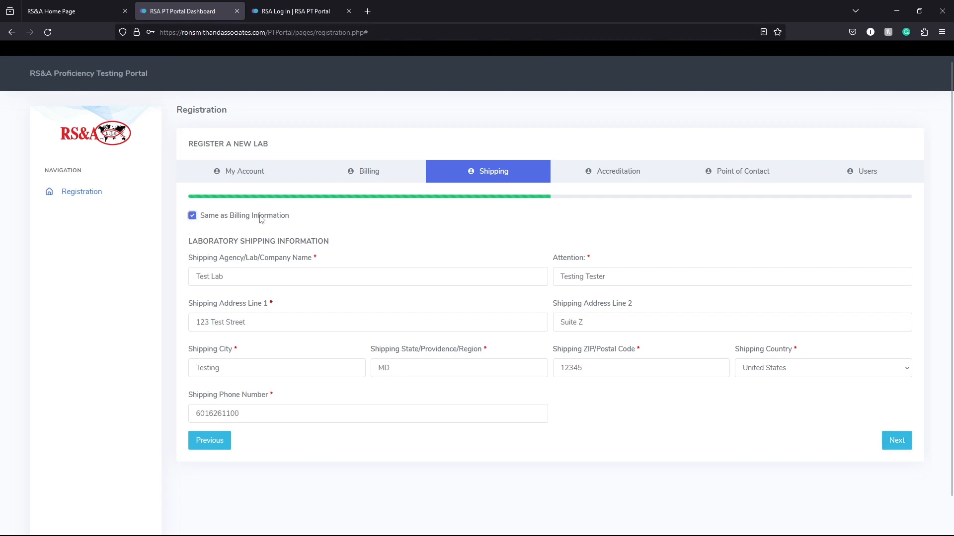
pyautogui.click(898, 443)
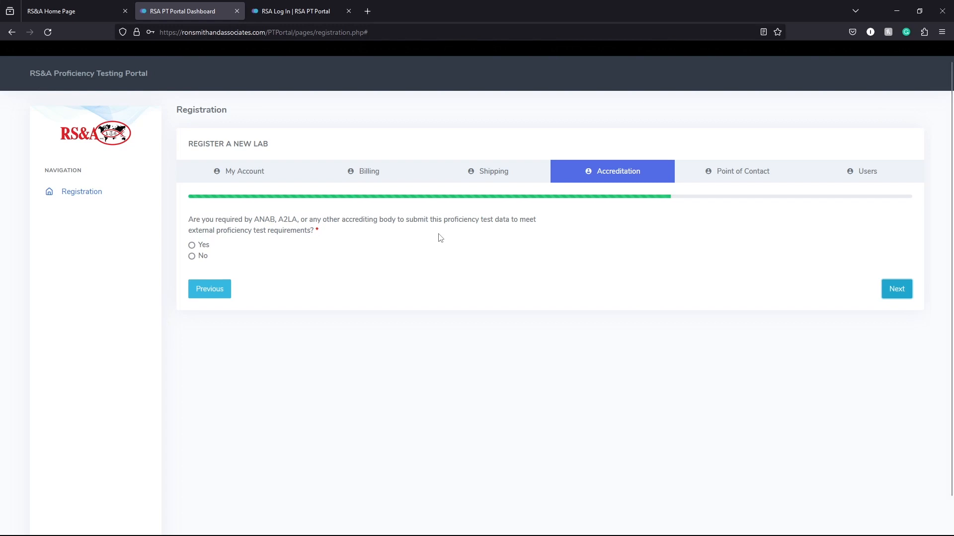
# Review the accreditation fields required for a Yes answer, then answer No to the accrediting body question and continue to the point of contact
pyautogui.click(205, 247)
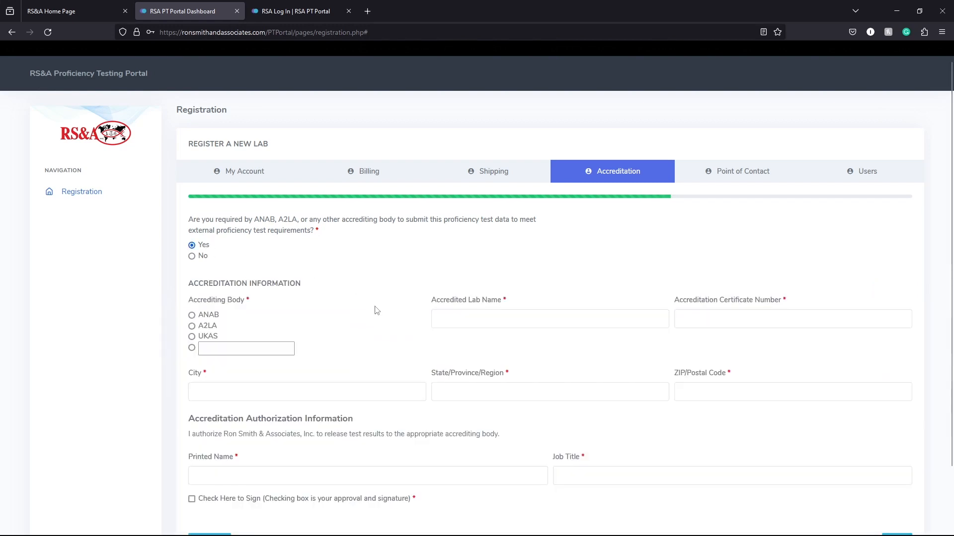
pyautogui.scroll(-1, 370, 324)
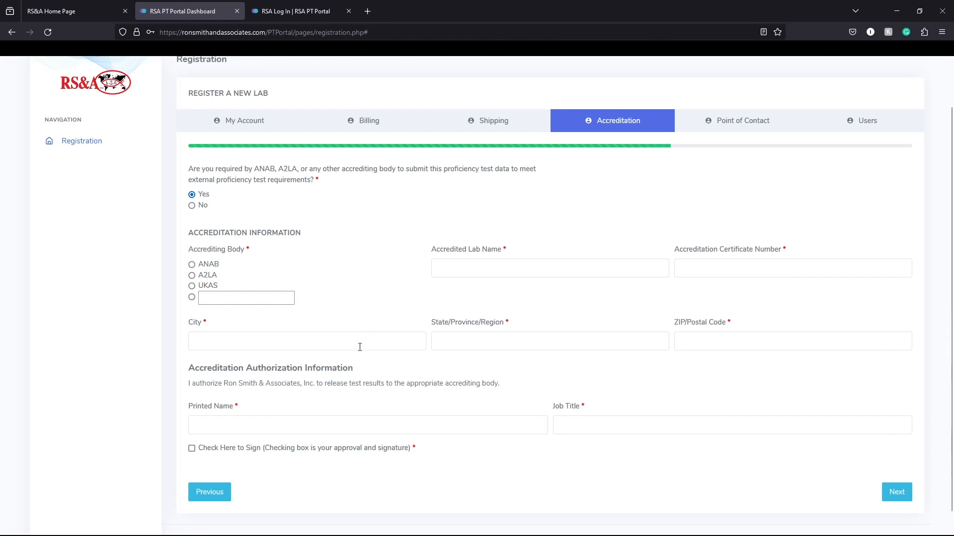
pyautogui.click(203, 206)
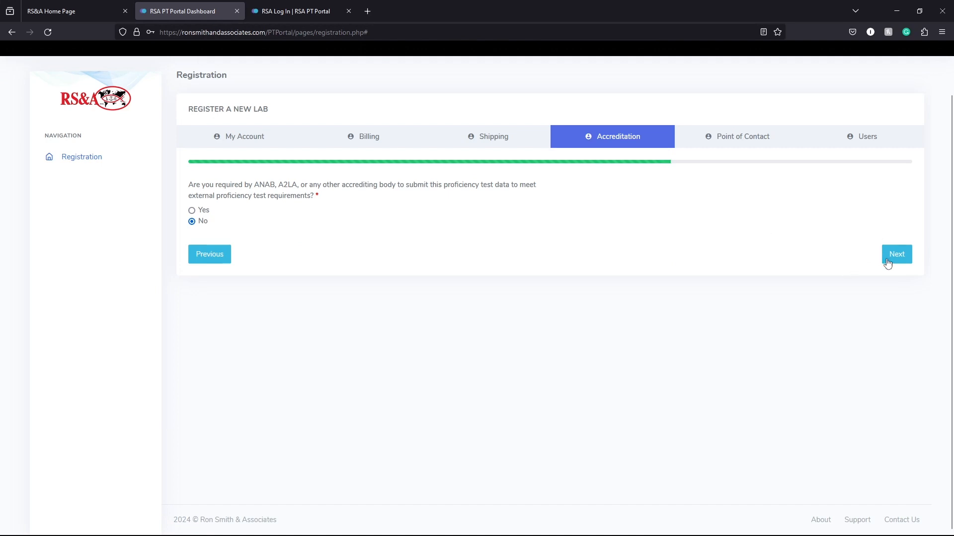
pyautogui.click(896, 260)
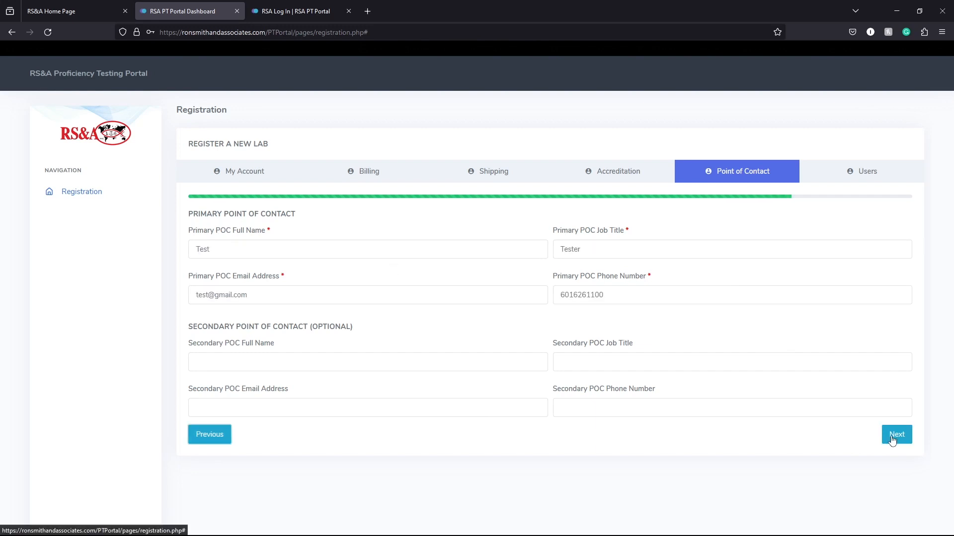
# Continue past the point of contact details to the additional lab users and keep the new user's role as Analyst
pyautogui.click(892, 440)
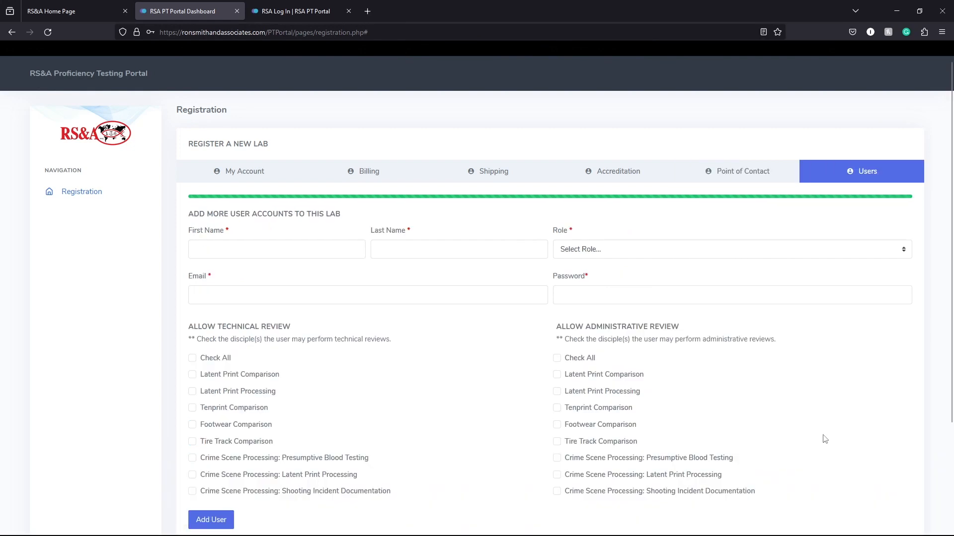
pyautogui.scroll(-3, 824, 439)
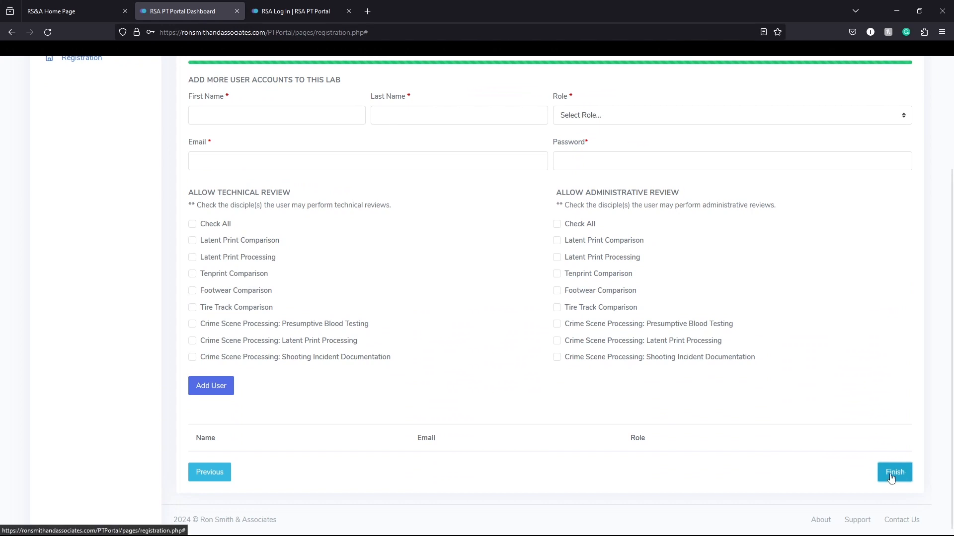
pyautogui.scroll(1, 890, 477)
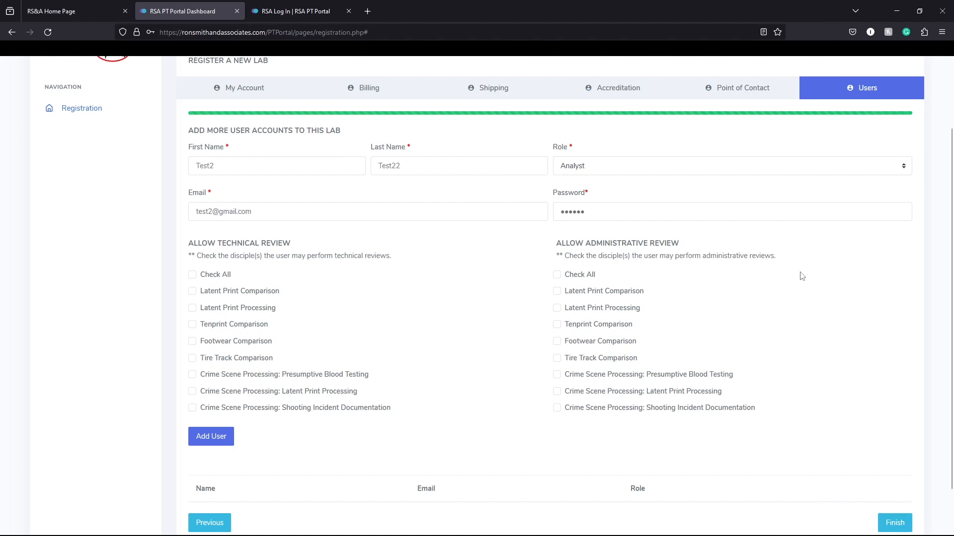
pyautogui.click(599, 169)
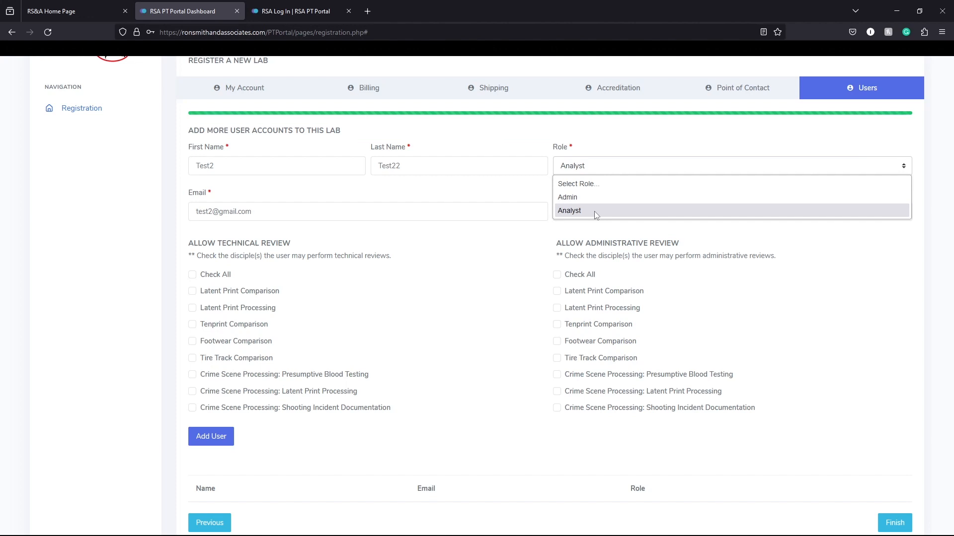
pyautogui.scroll(2, 417, 276)
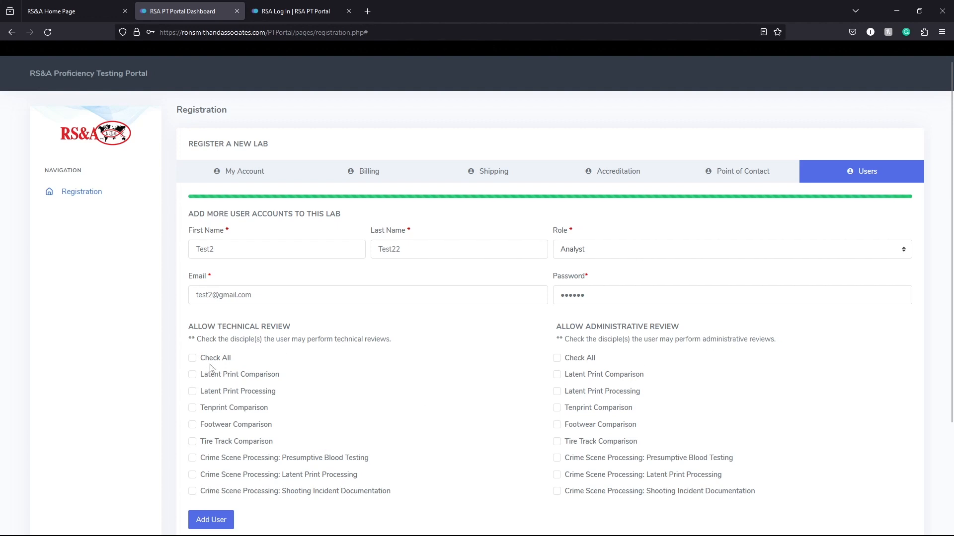
# Allow the new analyst technical and administrative review for all disciplines and add the user to the lab
pyautogui.click(192, 358)
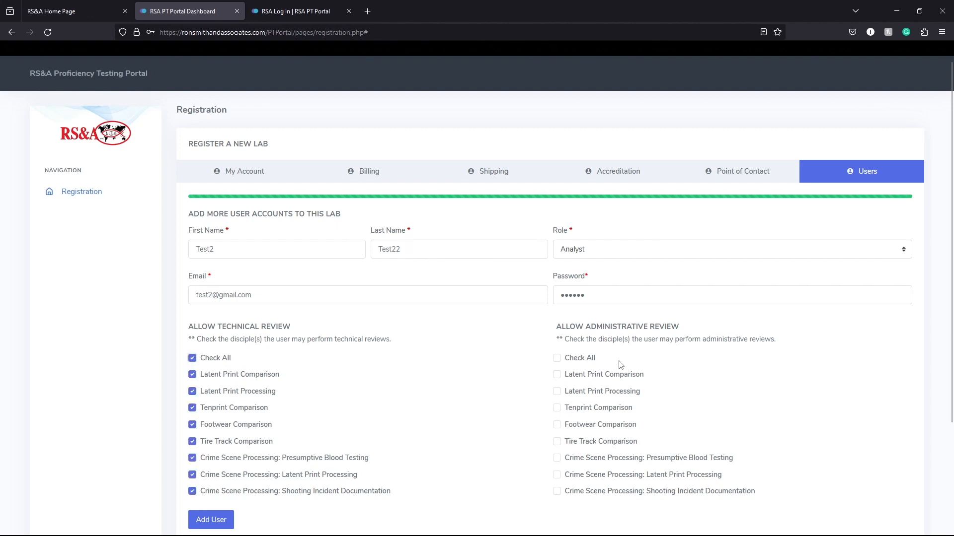
pyautogui.click(565, 359)
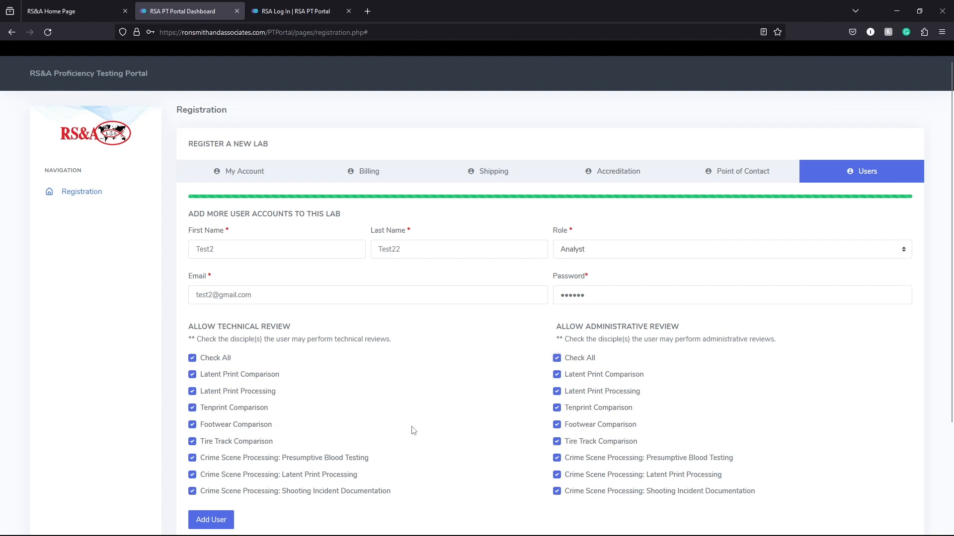
pyautogui.scroll(-2, 427, 427)
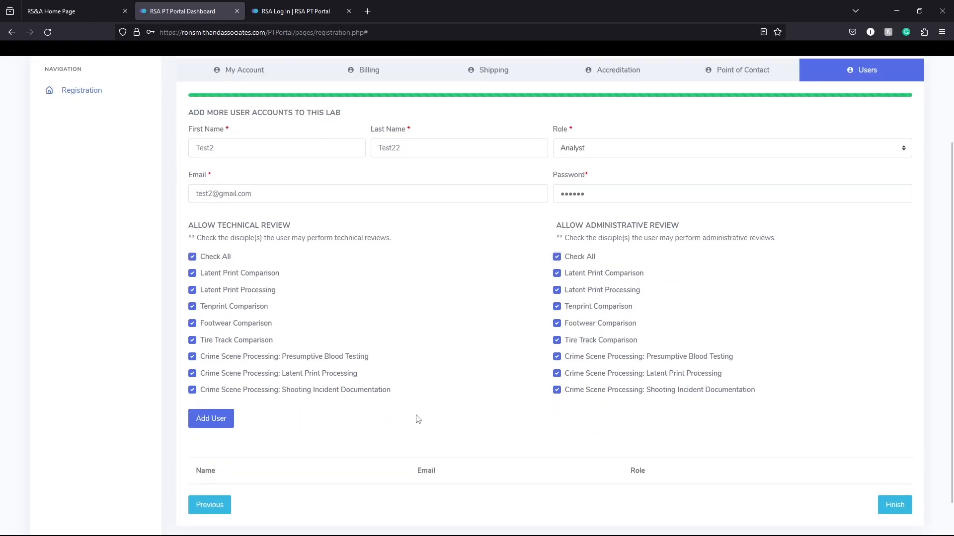
pyautogui.click(225, 421)
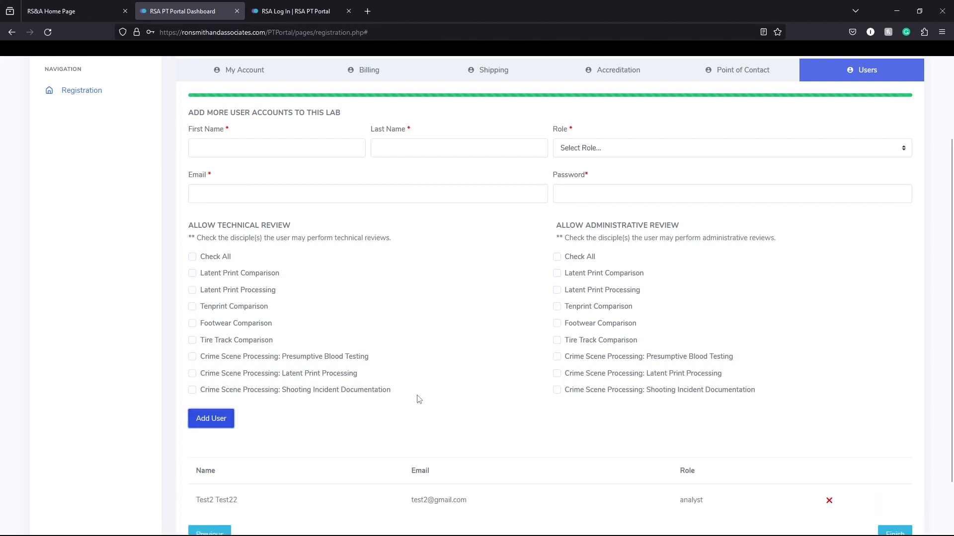
# Finish the new lab's registration and proceed to the login page
pyautogui.scroll(-2, 416, 399)
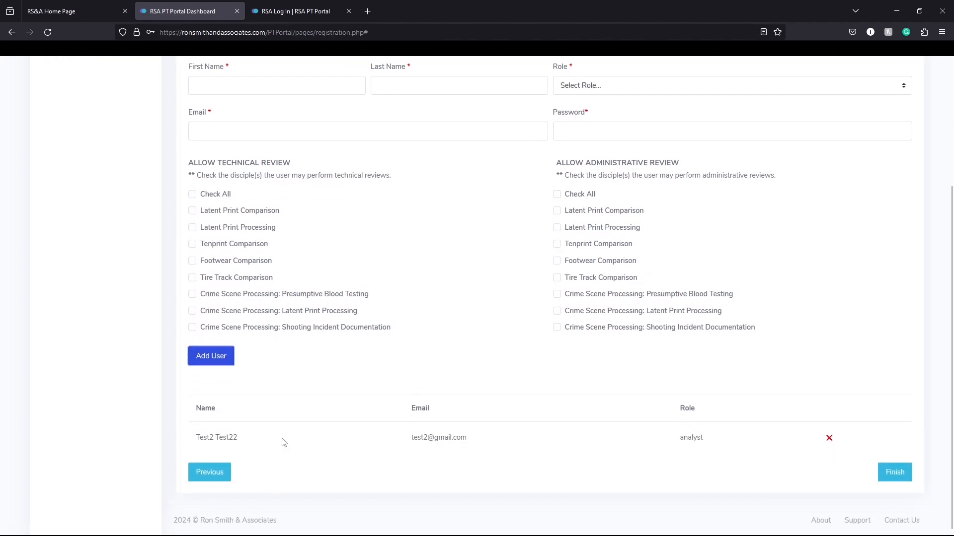
pyautogui.scroll(2, 269, 187)
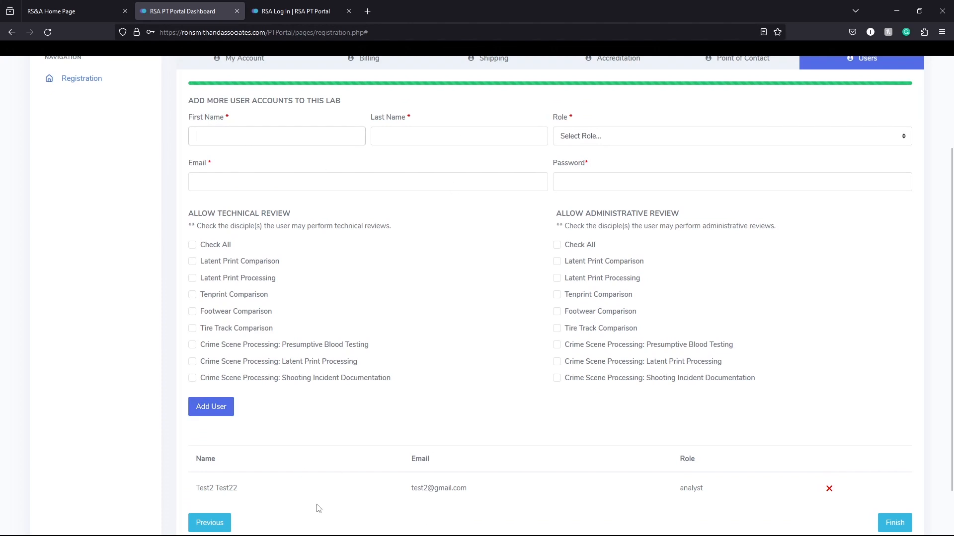
pyautogui.scroll(-2, 613, 456)
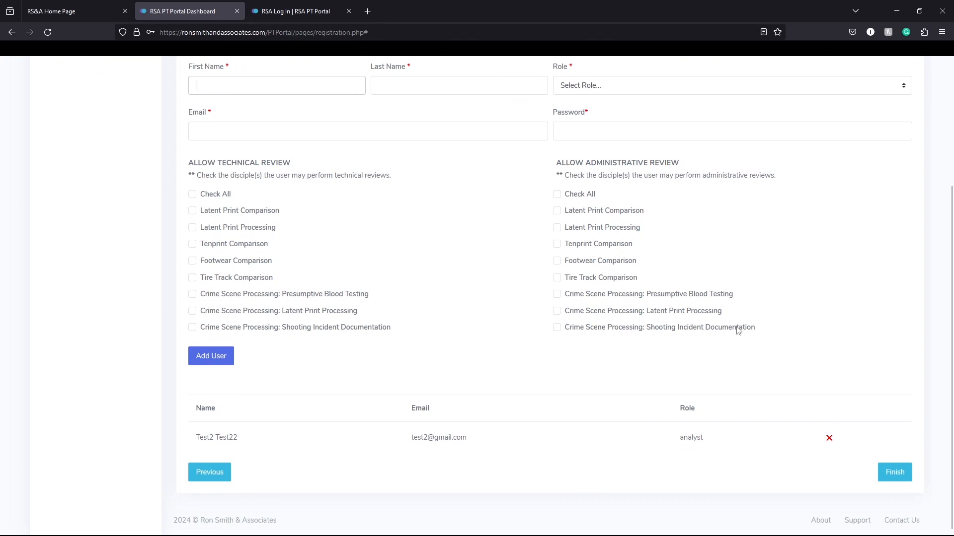
pyautogui.click(895, 473)
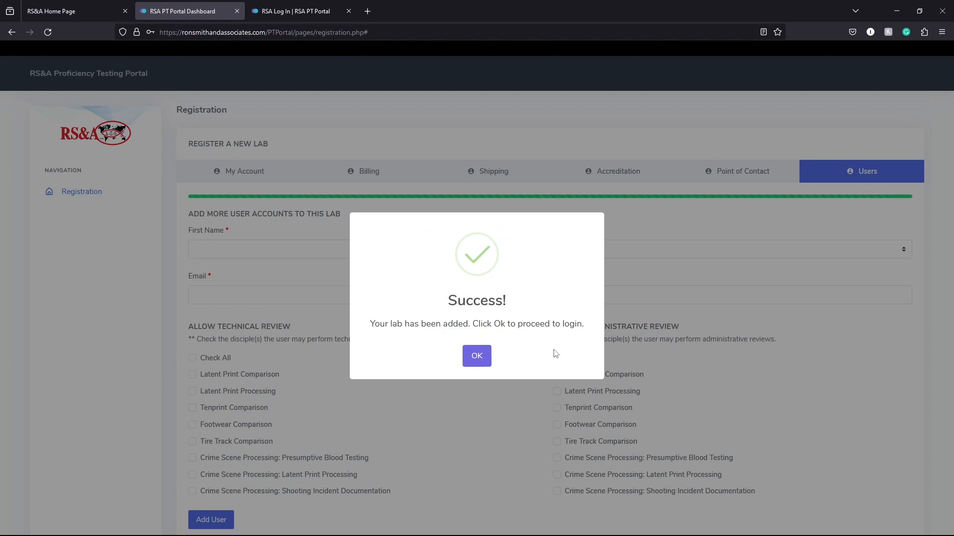
pyautogui.click(481, 357)
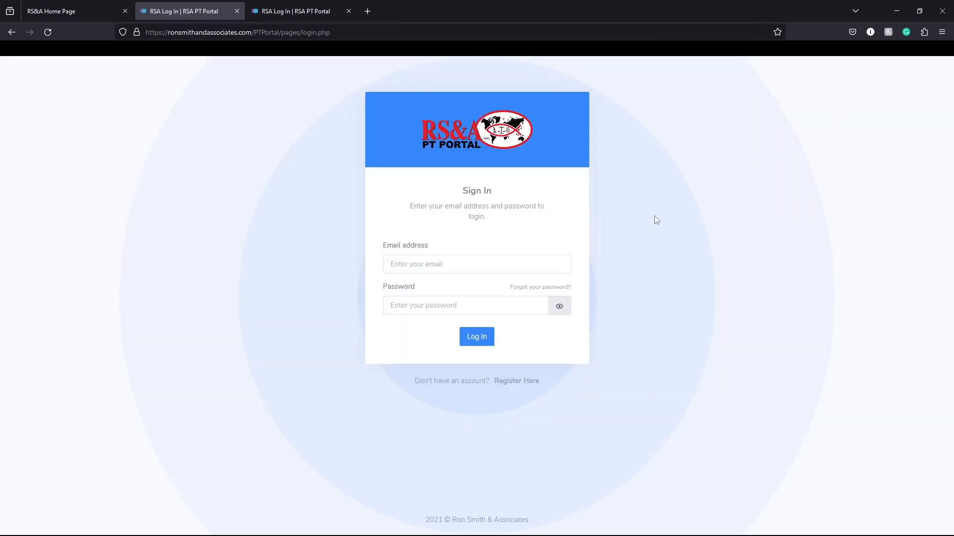
# Log in to the PT Portal with the account's email address and password
pyautogui.click(497, 260)
pyautogui.scroll(-3, 458, 394)
pyautogui.click(445, 445)
pyautogui.click(478, 337)
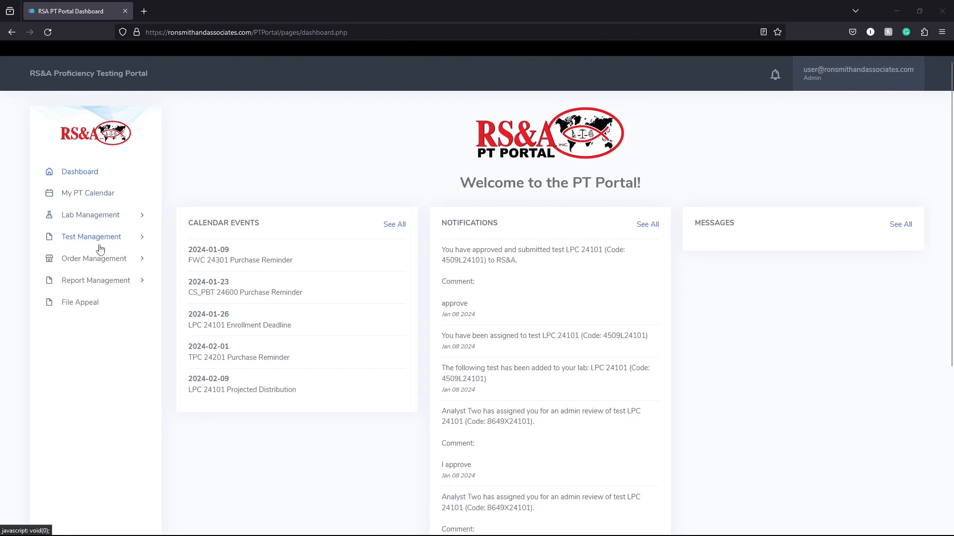
# Open the lab's user list, look at the blank form for adding a new user, and return to the list
pyautogui.click(92, 219)
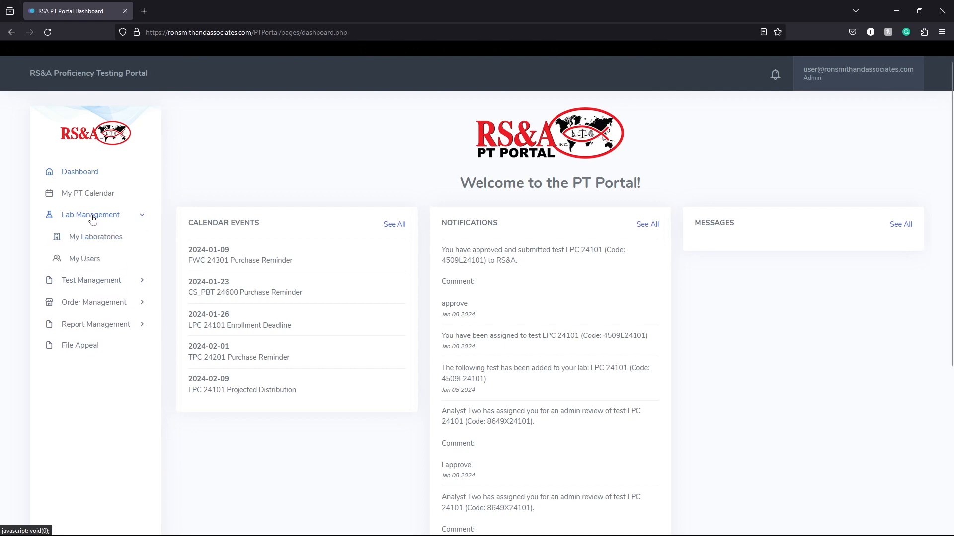
pyautogui.click(84, 258)
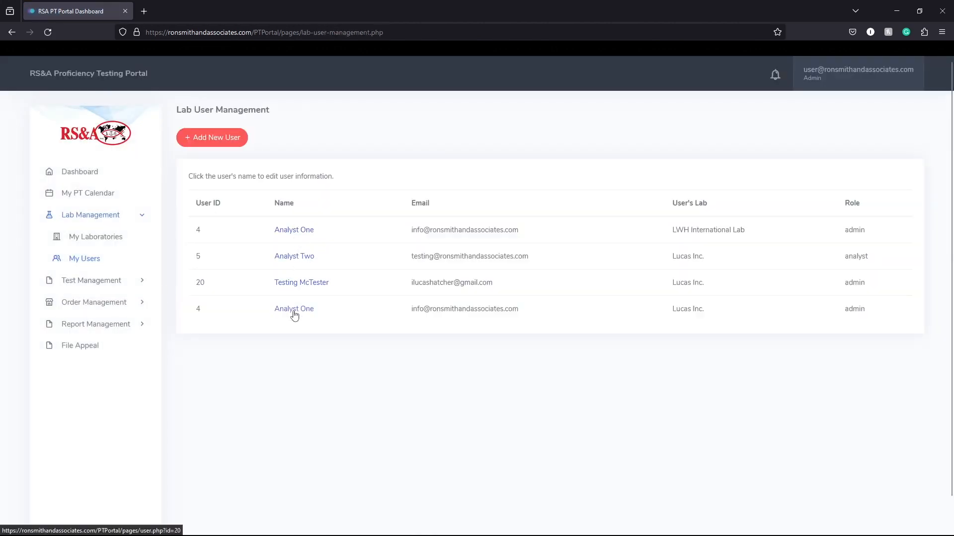
pyautogui.click(211, 139)
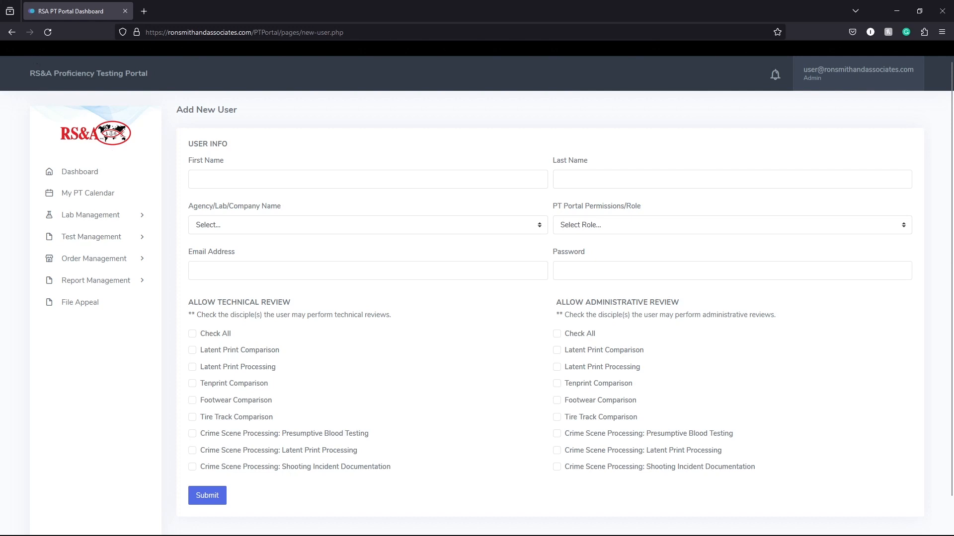
pyautogui.click(11, 33)
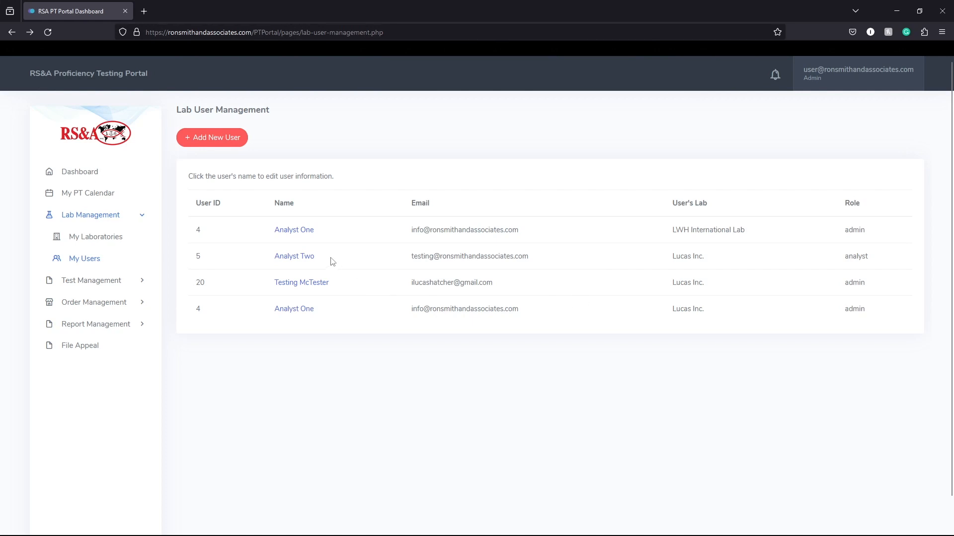
# Open the first listed user's record for editing and submit it with all technical and administrative review disciplines allowed
pyautogui.click(305, 234)
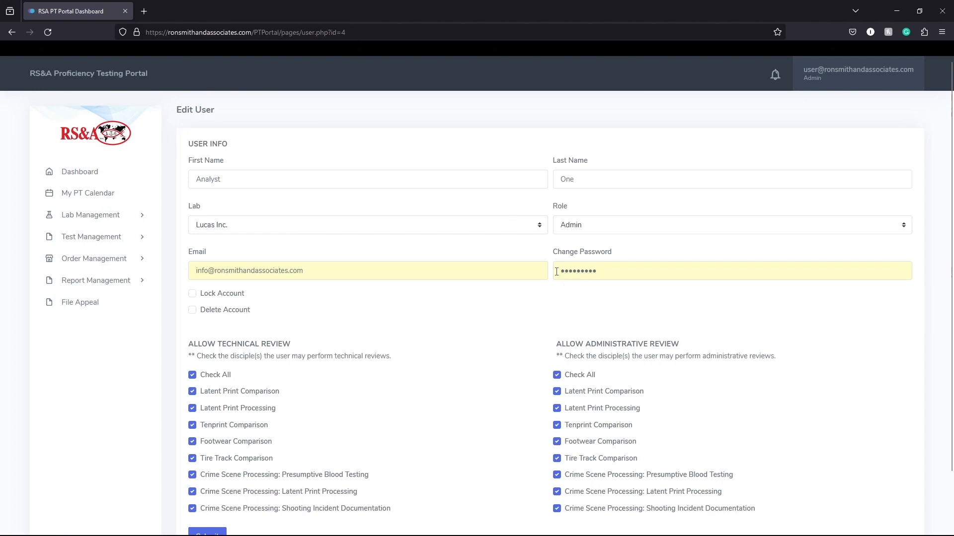
pyautogui.scroll(-2, 521, 404)
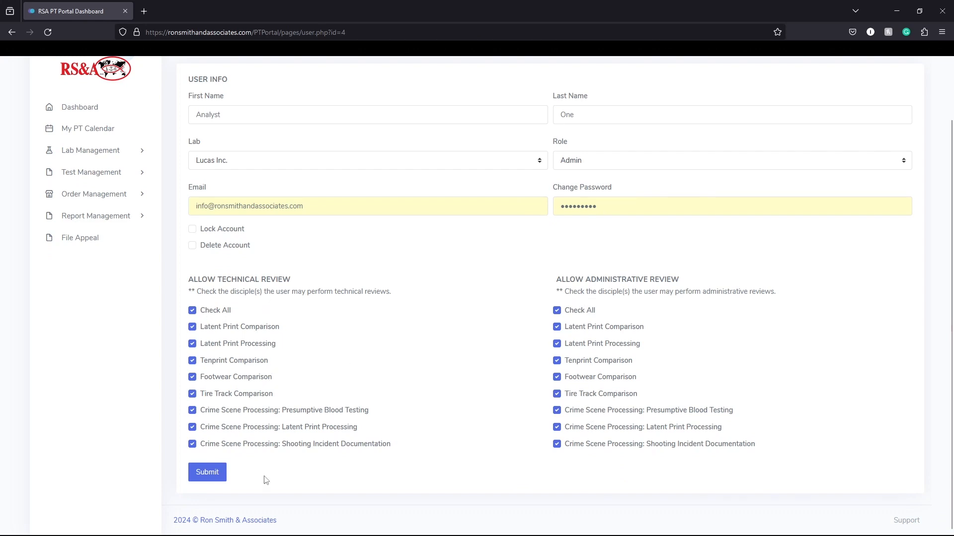
pyautogui.click(222, 478)
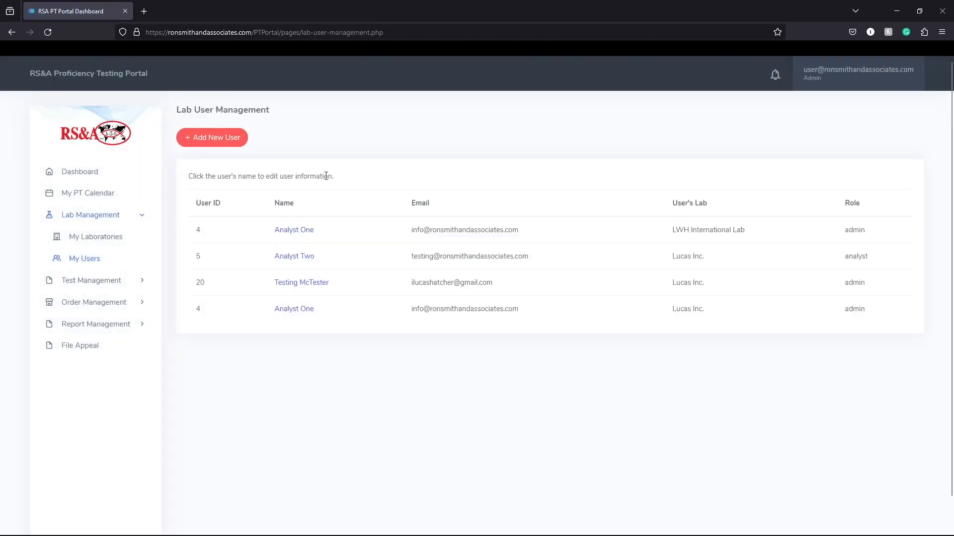